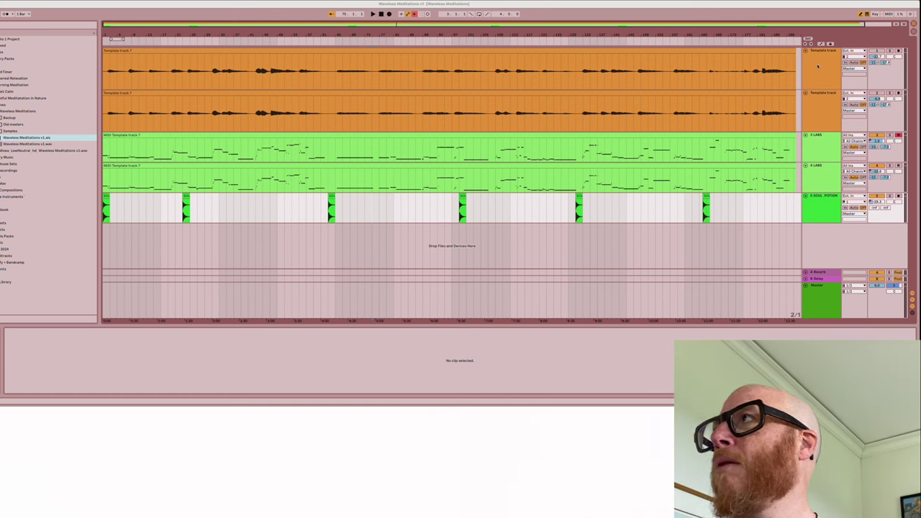
Solo the upper Template track after pointing out its audio clip and the SOUL_POTION track.
click(781, 52)
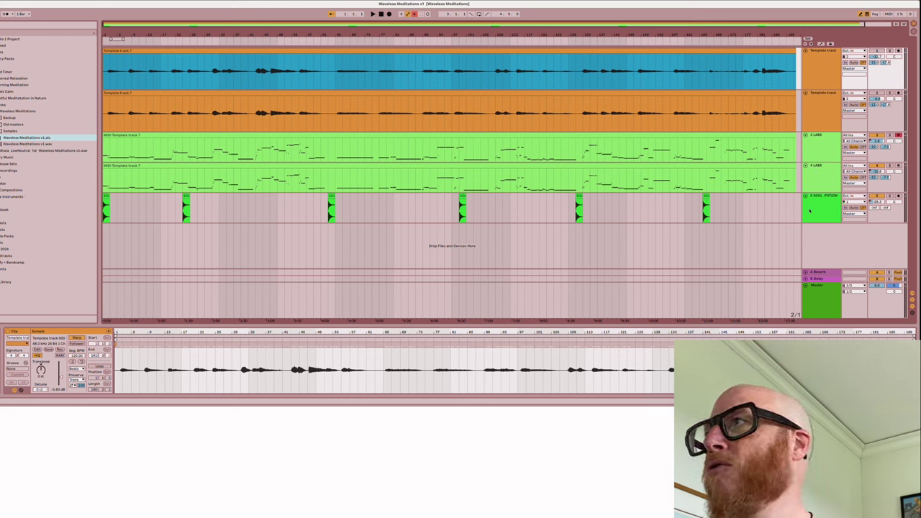
click(761, 213)
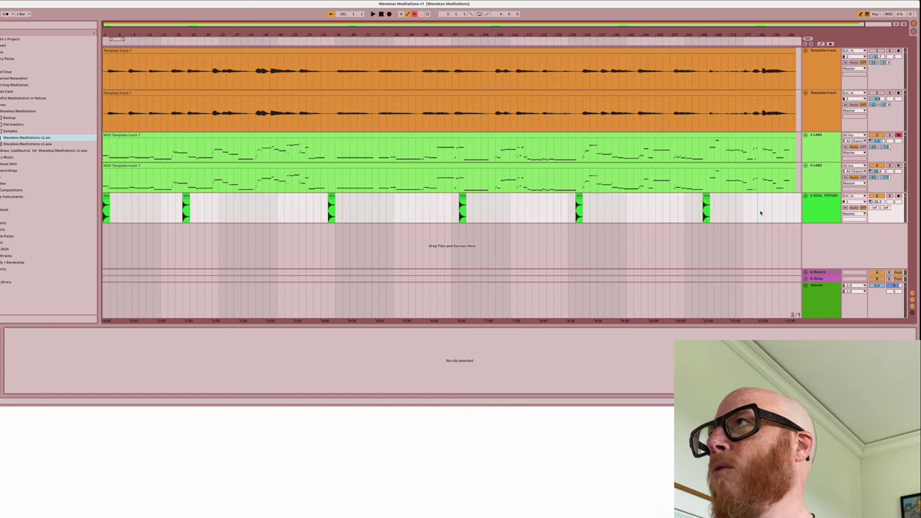
click(889, 51)
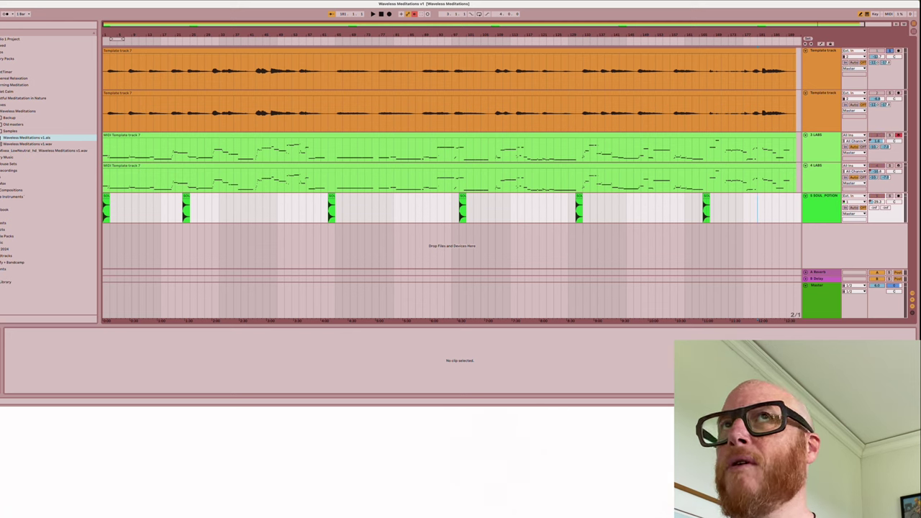
Double the project tempo and play the soloed upper Template track from the start and from around bar 42.
drag(1, 14, 1, 1)
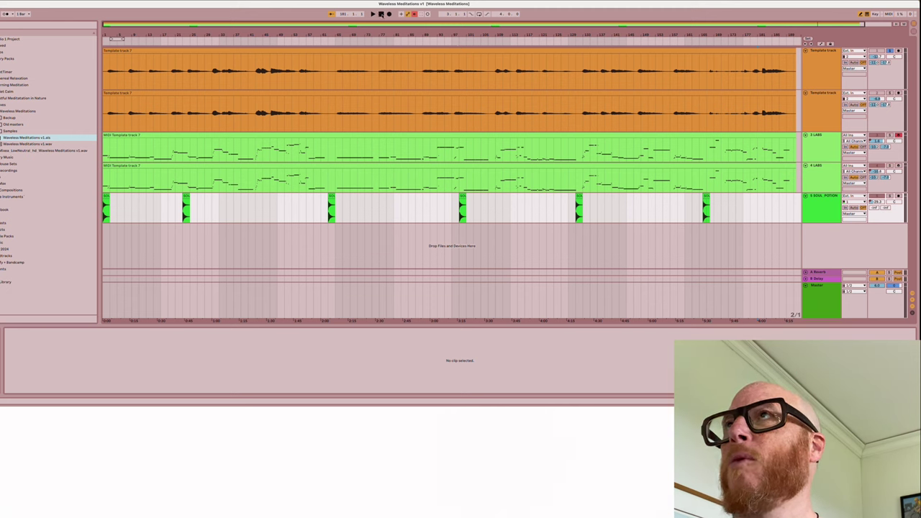
click(382, 15)
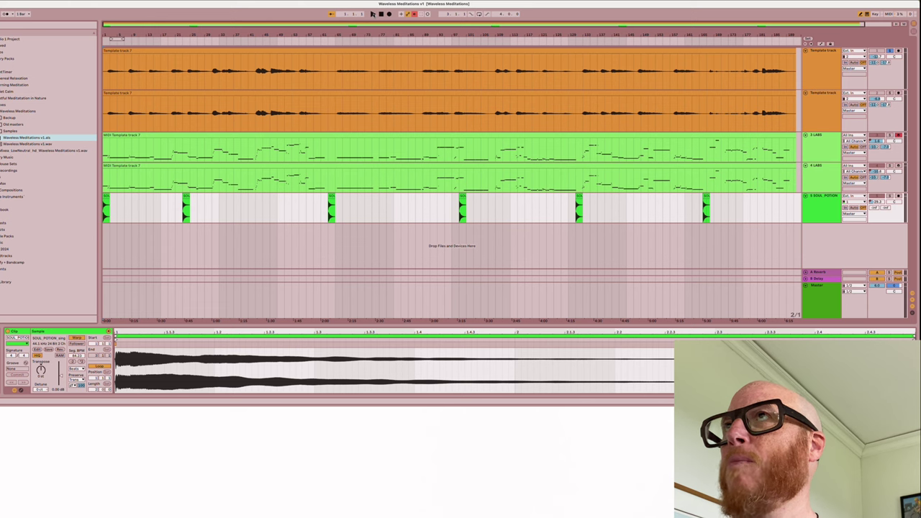
click(373, 15)
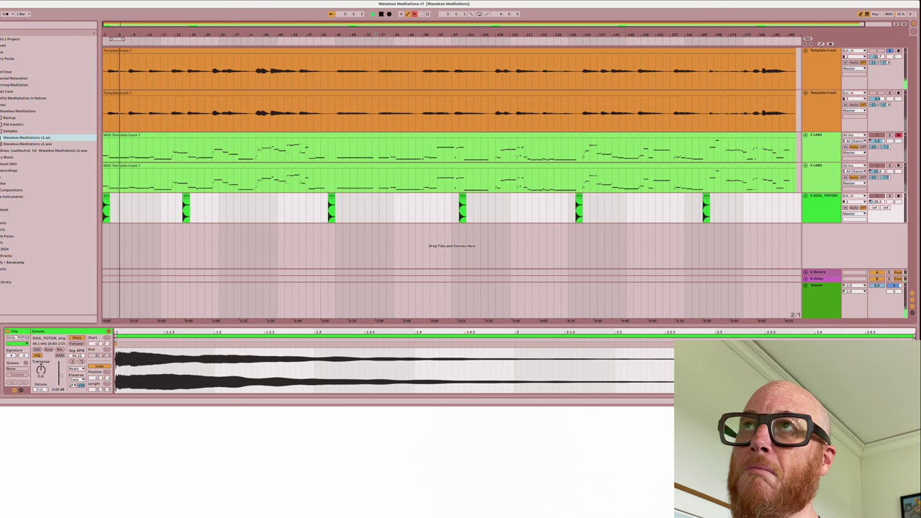
click(255, 40)
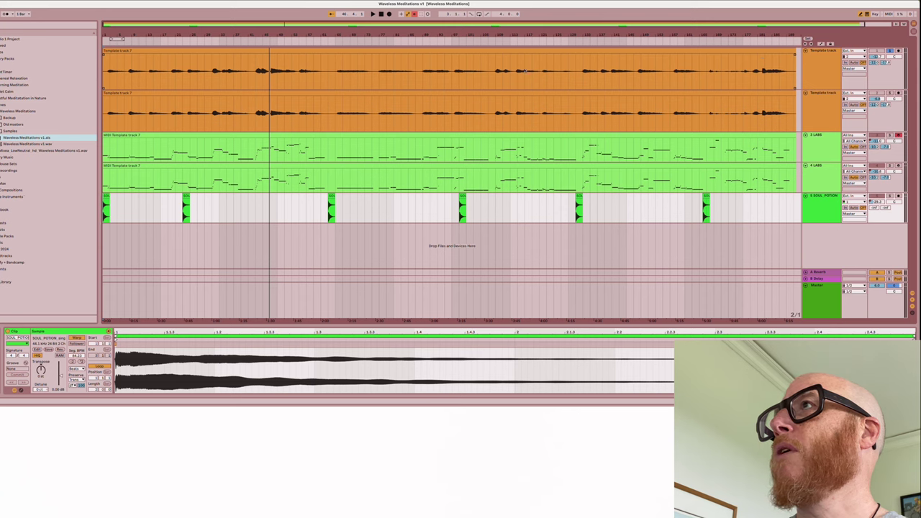
Examine the Convert Melody to New MIDI Track command for the upper Template track's audio clip without applying it.
click(457, 54)
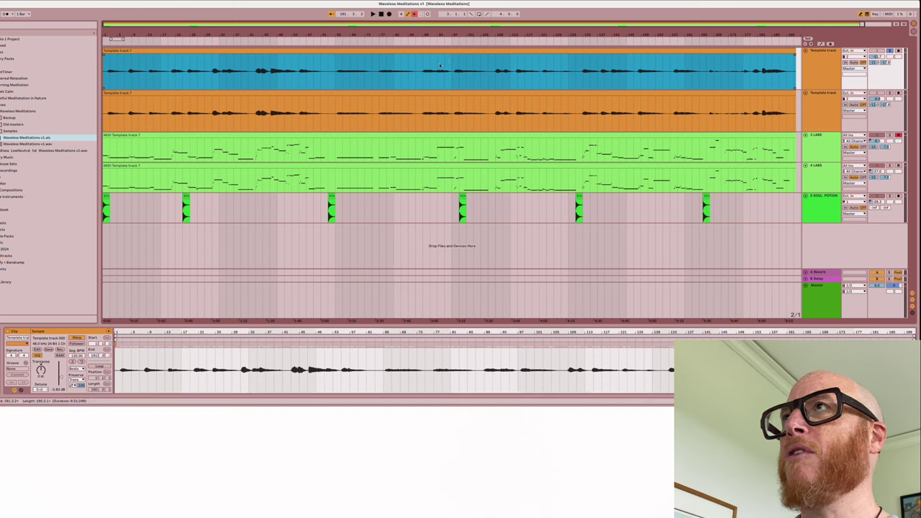
right_click(440, 65)
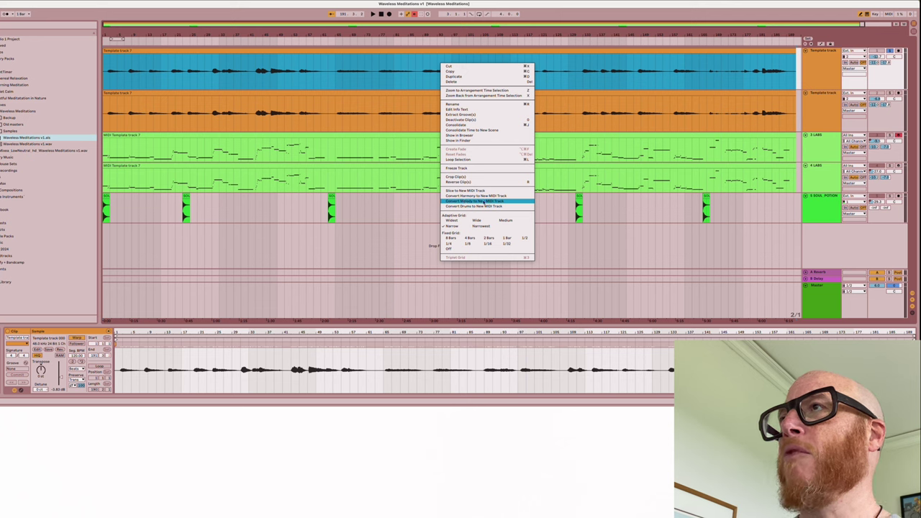
click(567, 238)
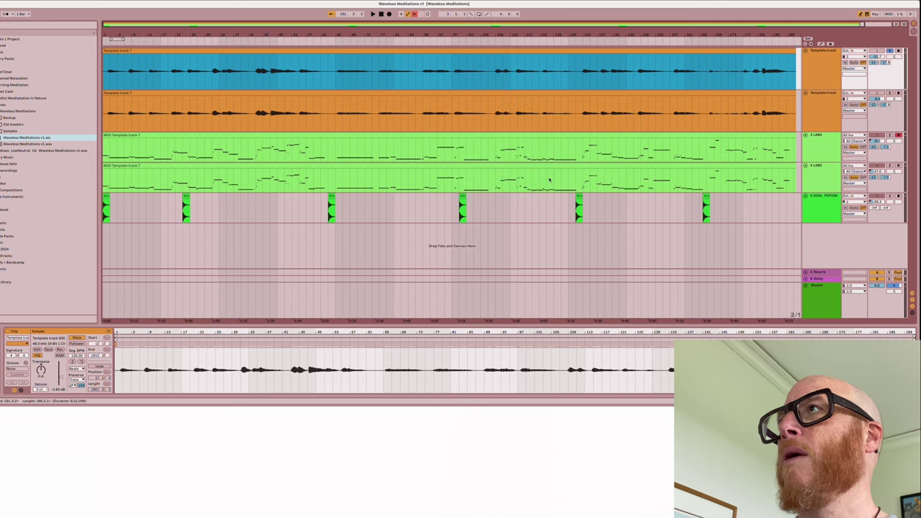
click(534, 217)
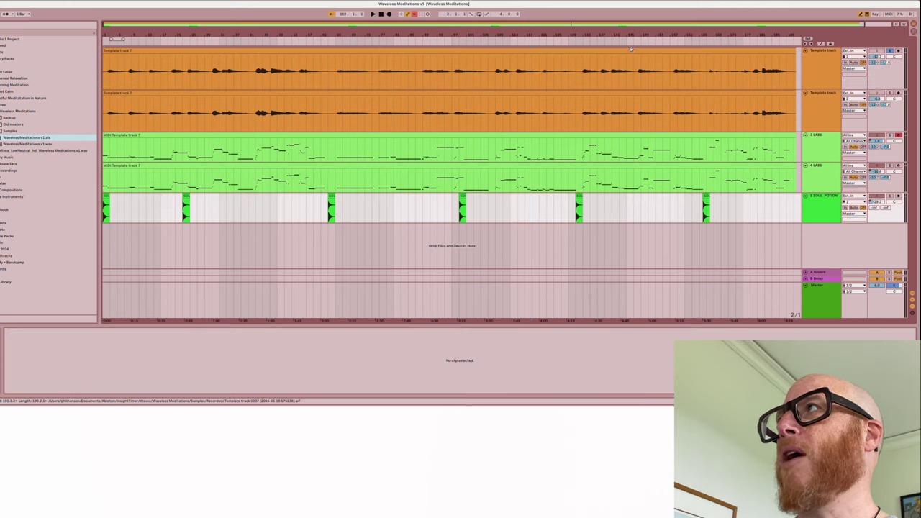
Examine the MIDI conversion commands available for the second Template track's audio clip without applying any.
click(819, 61)
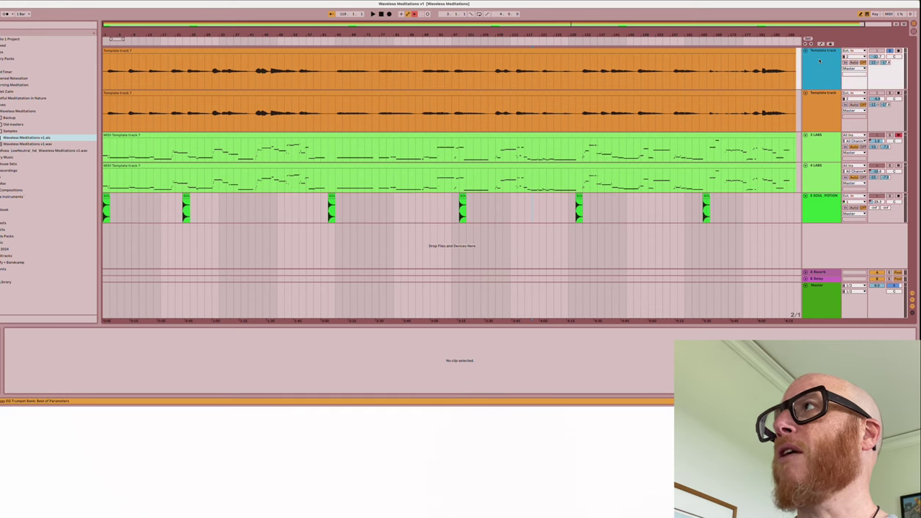
click(786, 95)
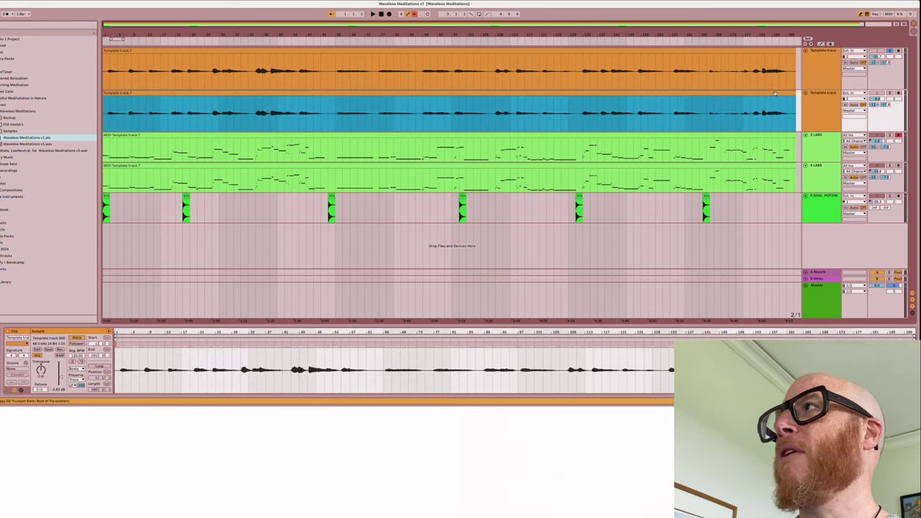
right_click(773, 105)
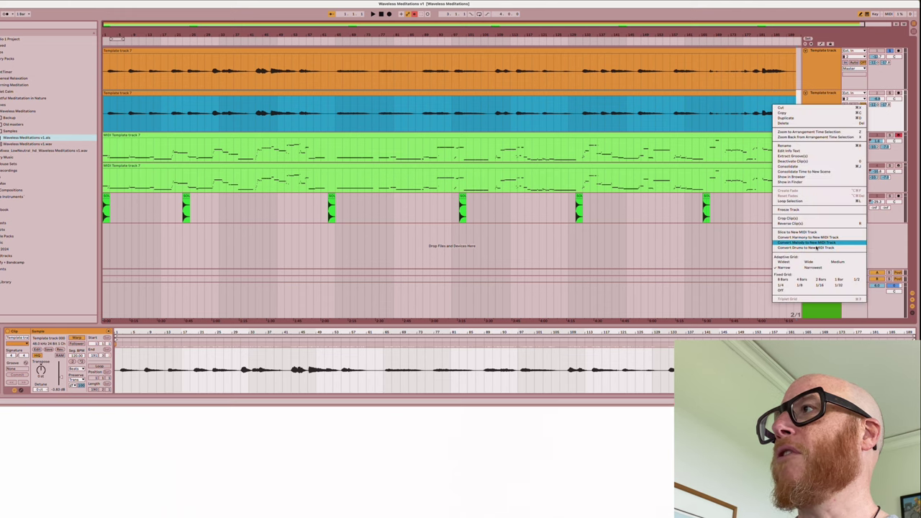
click(629, 258)
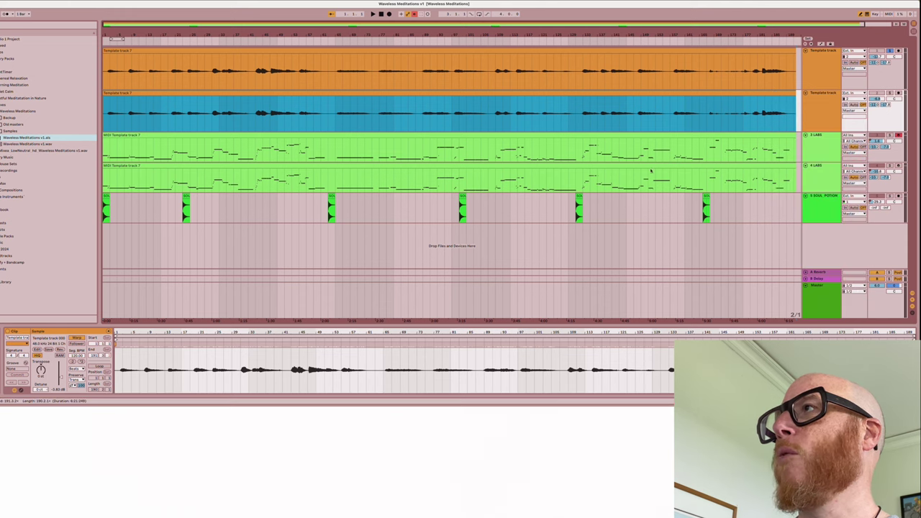
Examine the MIDI clip on track 3 LABS and the preset loaded in its LABS instrument.
click(645, 139)
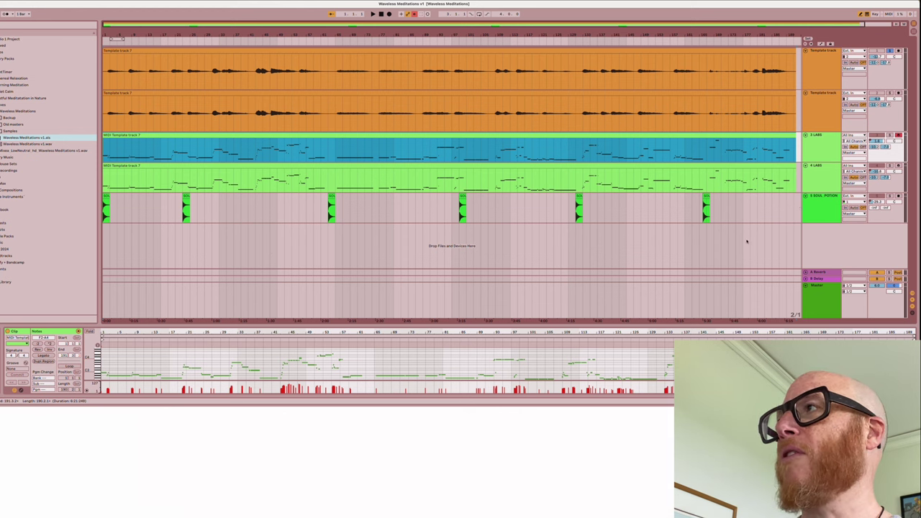
click(746, 241)
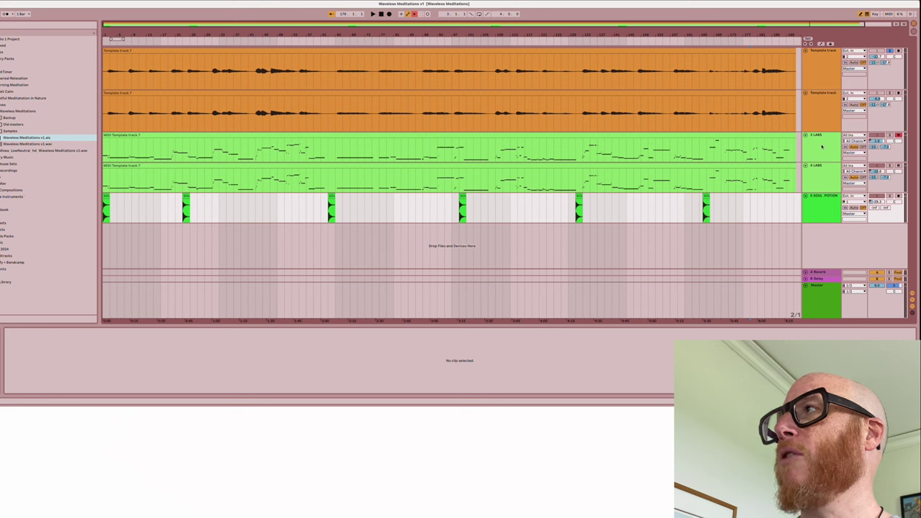
click(821, 146)
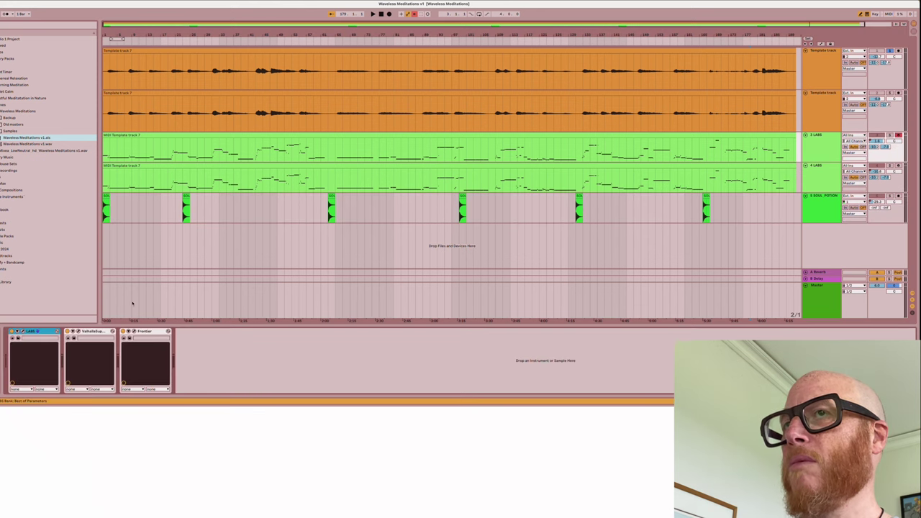
click(23, 332)
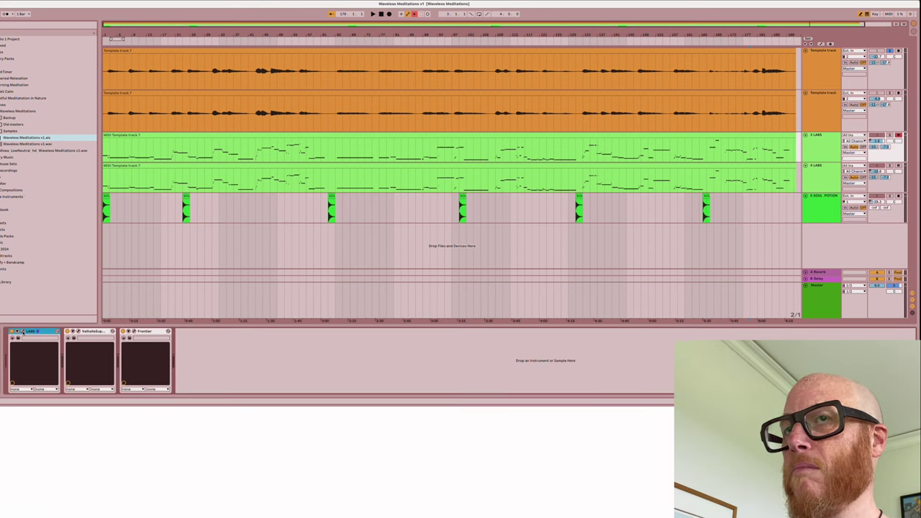
click(23, 331)
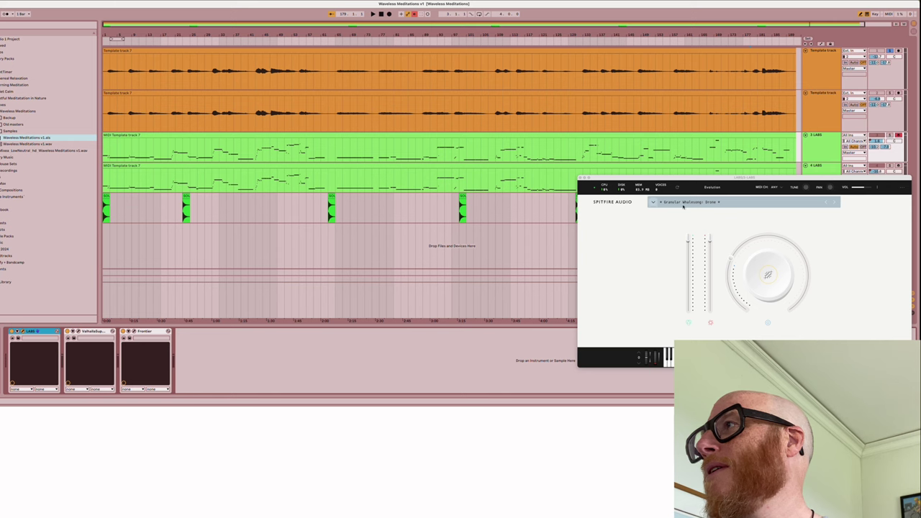
click(580, 178)
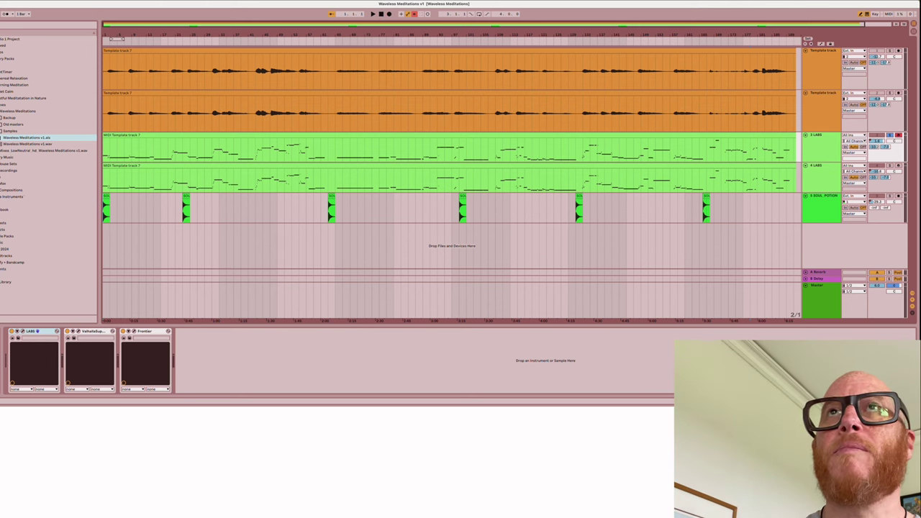
Halve the project tempo and play the soloed upper Template track from the start for a few bars.
drag(1, 14, 1, 59)
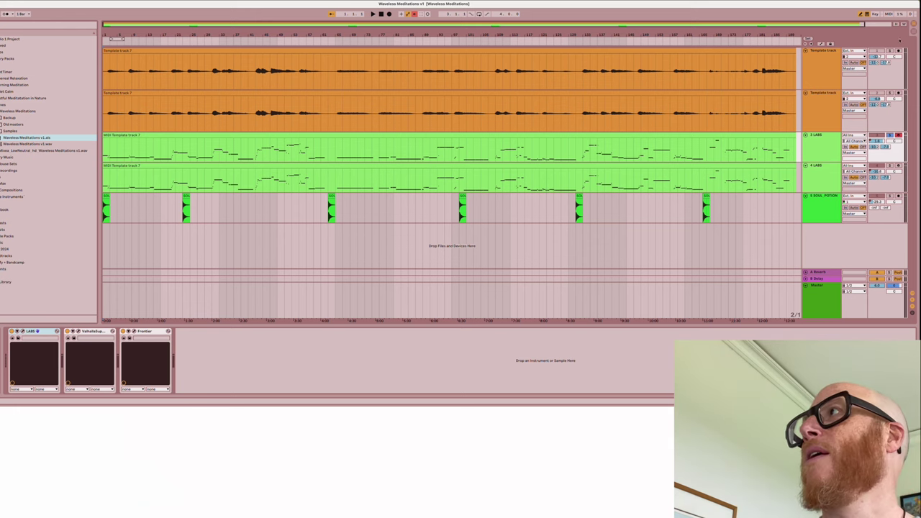
click(890, 51)
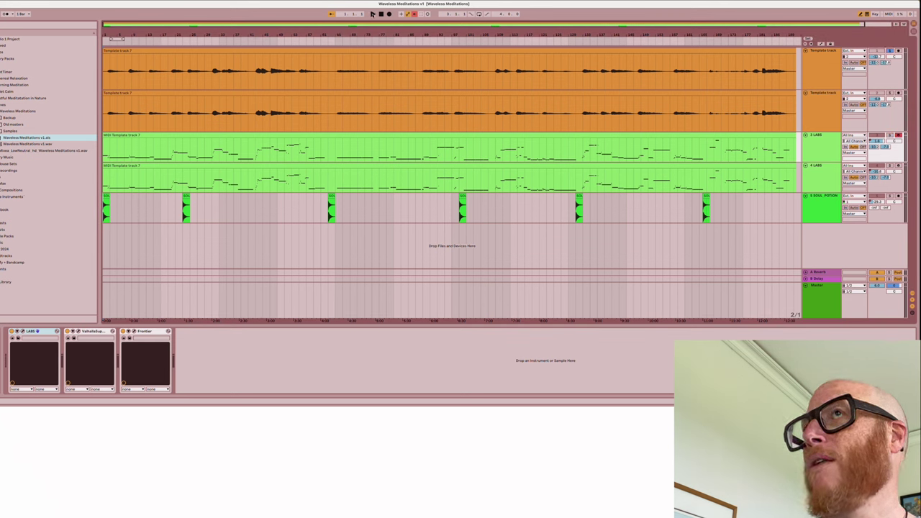
click(373, 14)
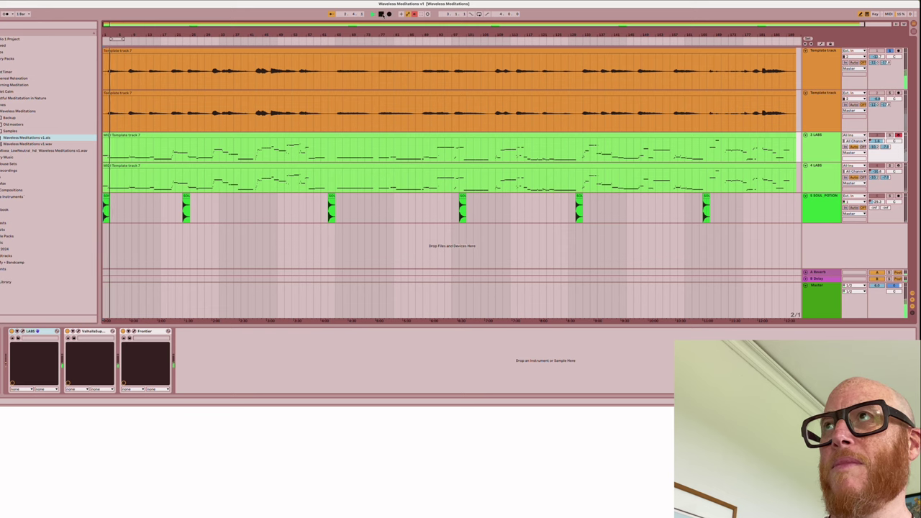
key(space)
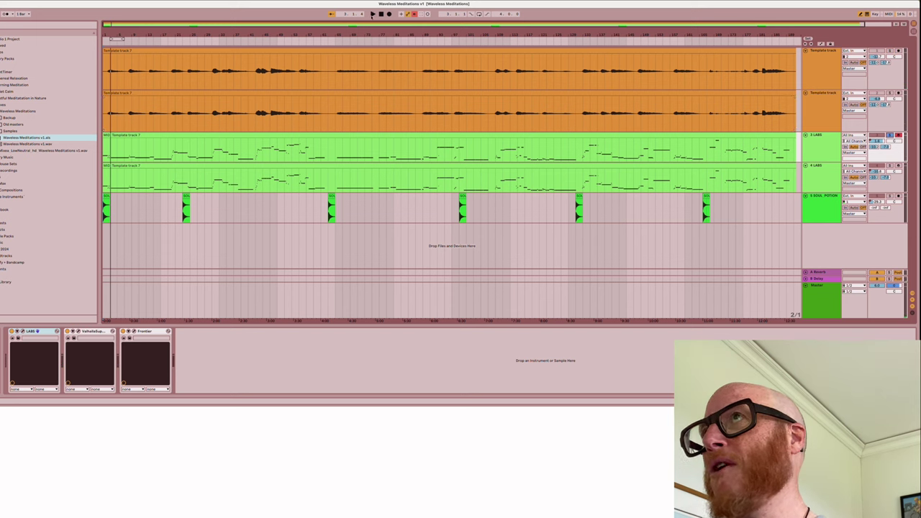
Play the soloed 3 LABS track from the start while examining its Valhalla Supermassive and Frontier effect settings.
click(381, 14)
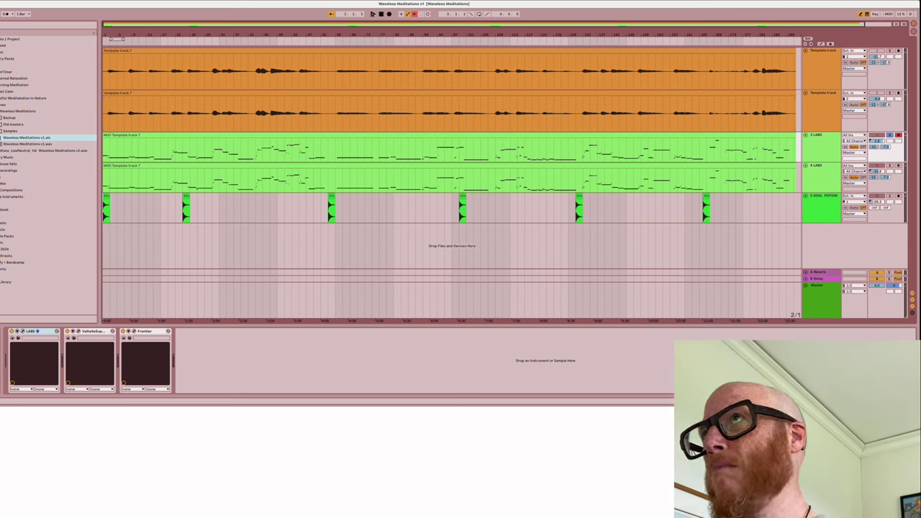
click(372, 13)
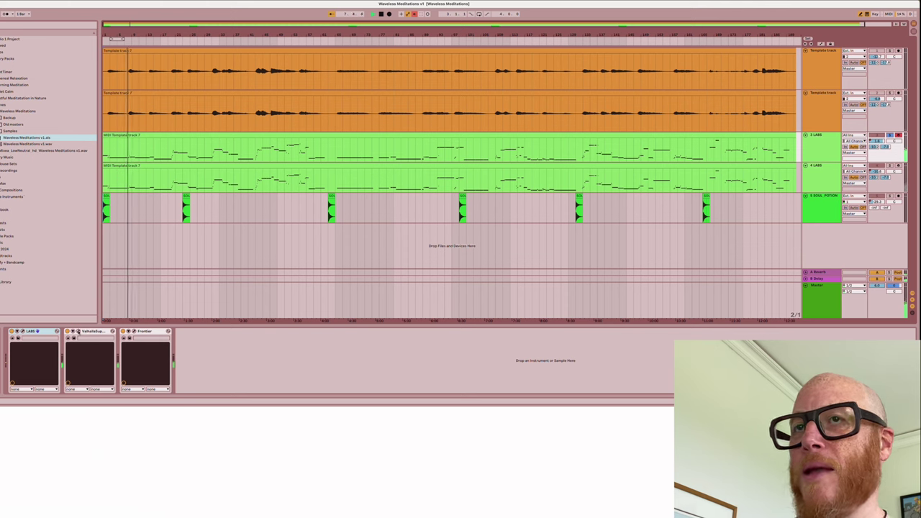
click(78, 332)
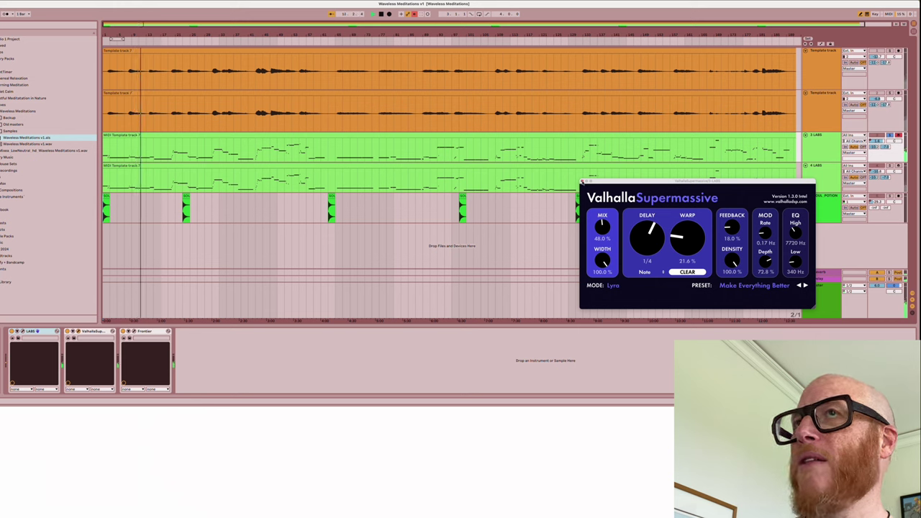
click(581, 182)
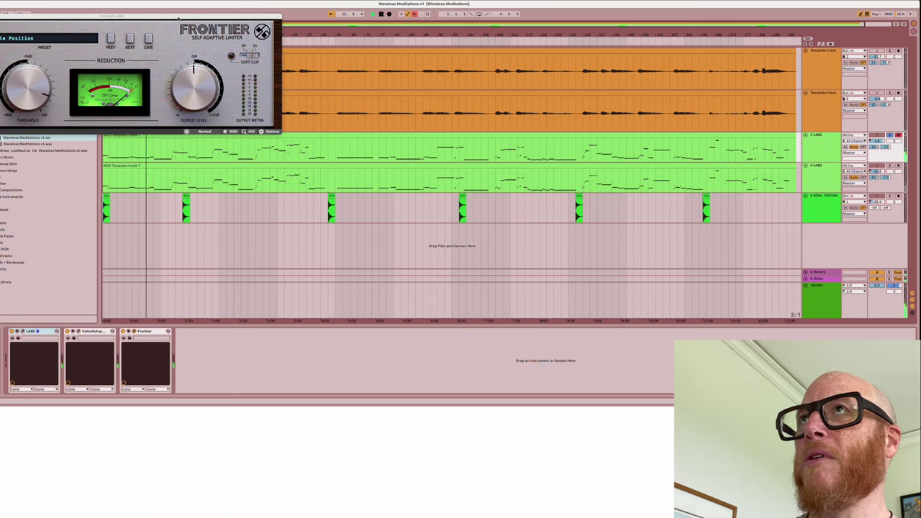
drag(178, 18, 182, 26)
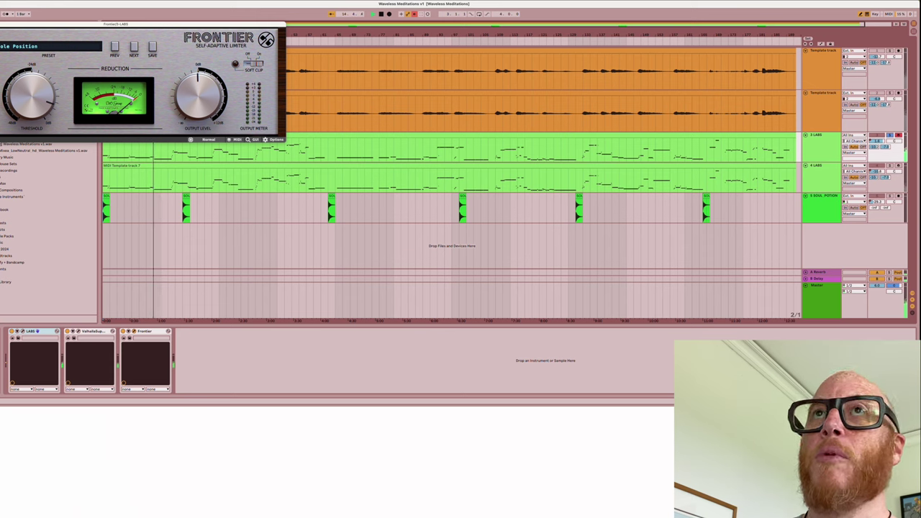
key(super+w)
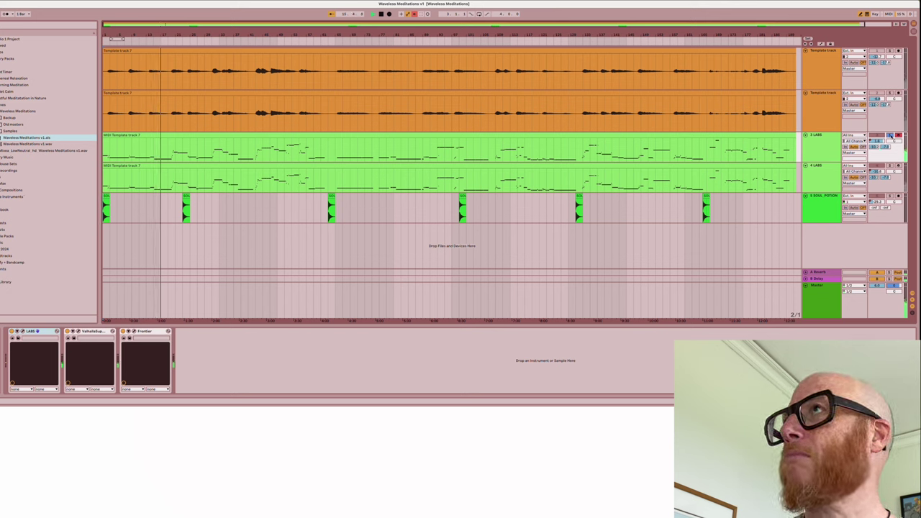
key(space)
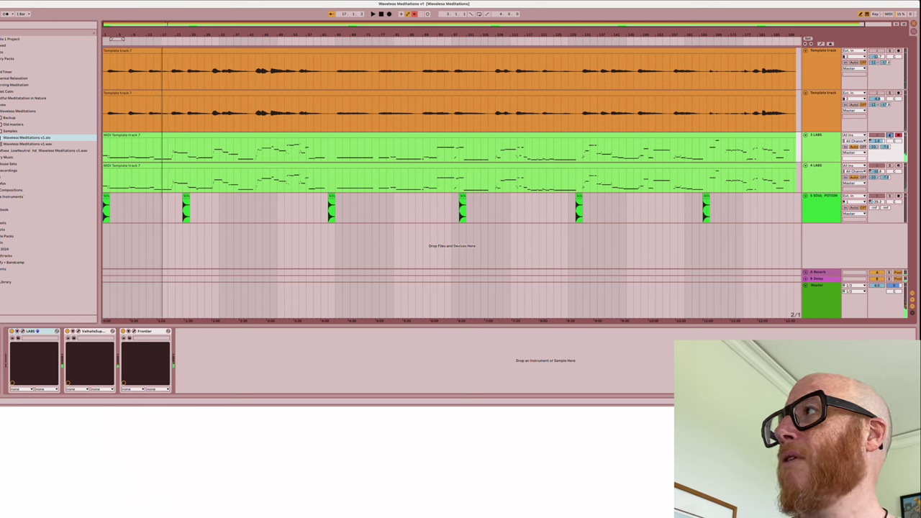
Solo track 4 LABS and open its LABS instrument window.
click(891, 166)
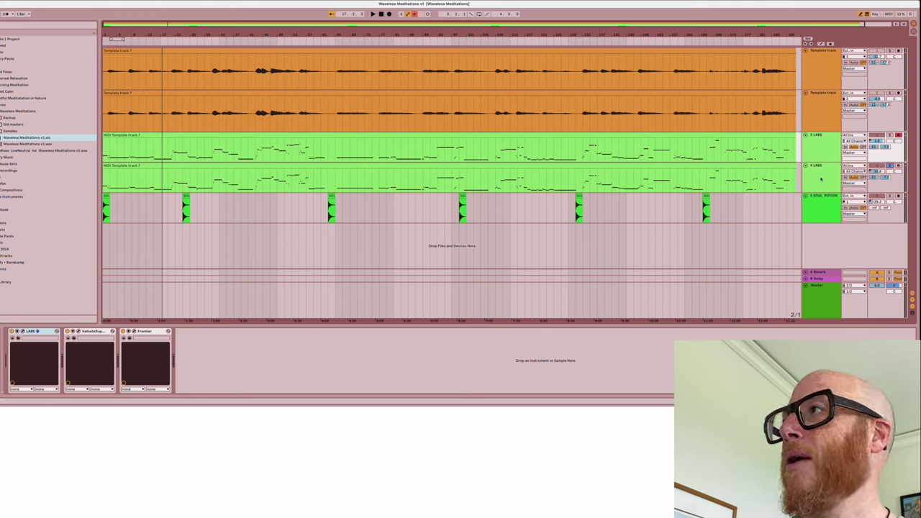
click(821, 179)
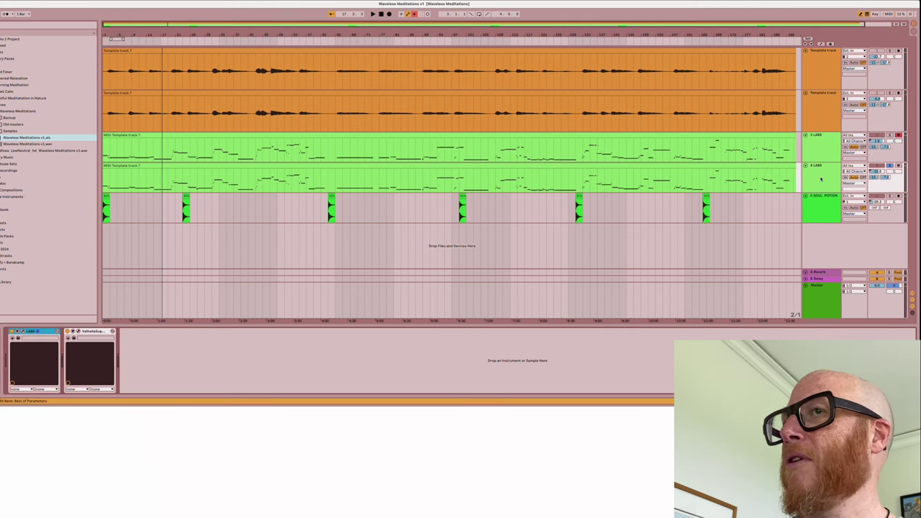
click(23, 333)
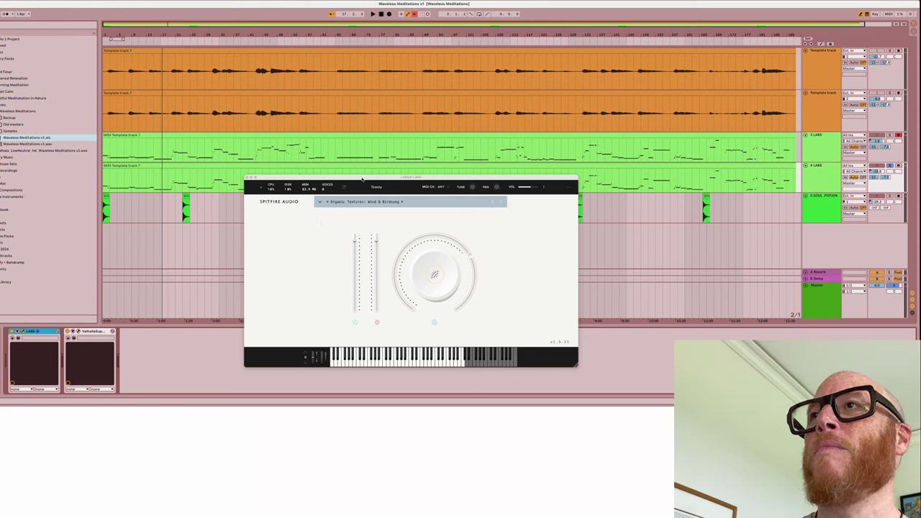
Close the LABS instrument window and examine the notes of the MIDI clip on track 4 LABS.
drag(362, 179, 447, 201)
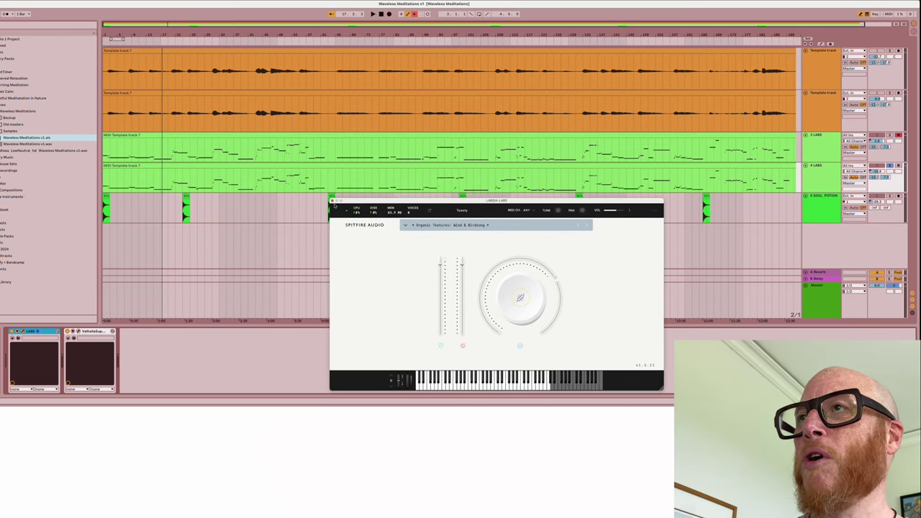
click(333, 201)
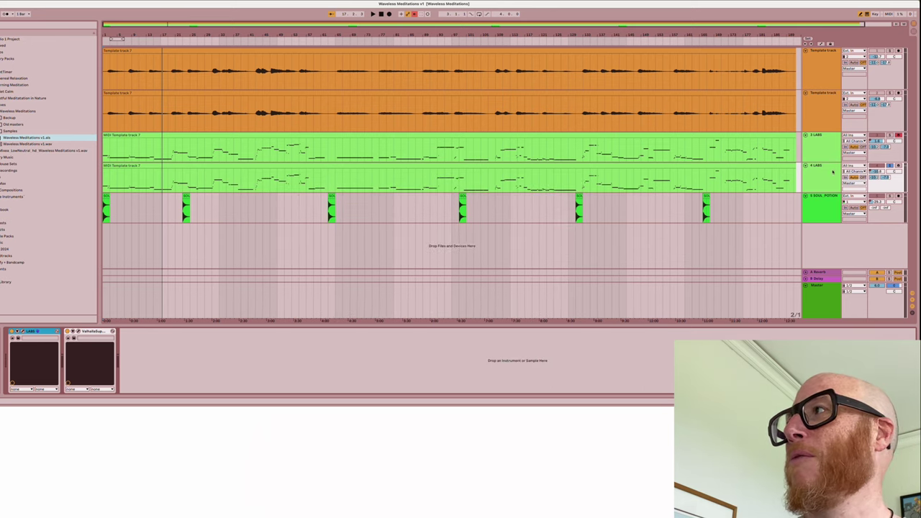
double_click(179, 167)
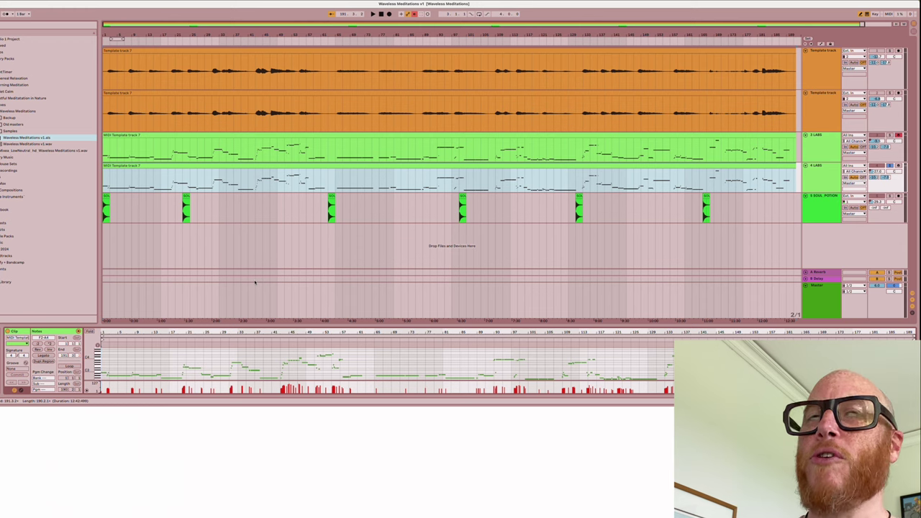
Play the soloed 4 LABS track for a few bars starting from about bar 43.
click(255, 210)
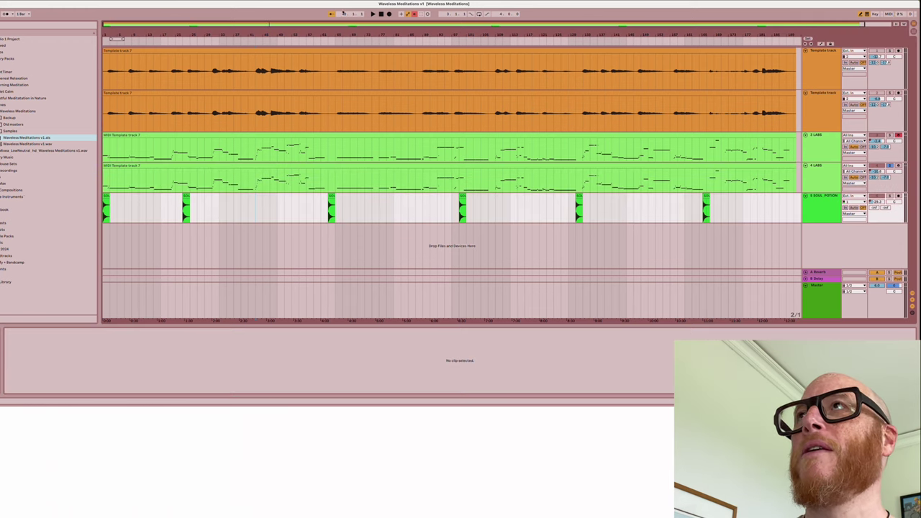
click(381, 15)
click(373, 14)
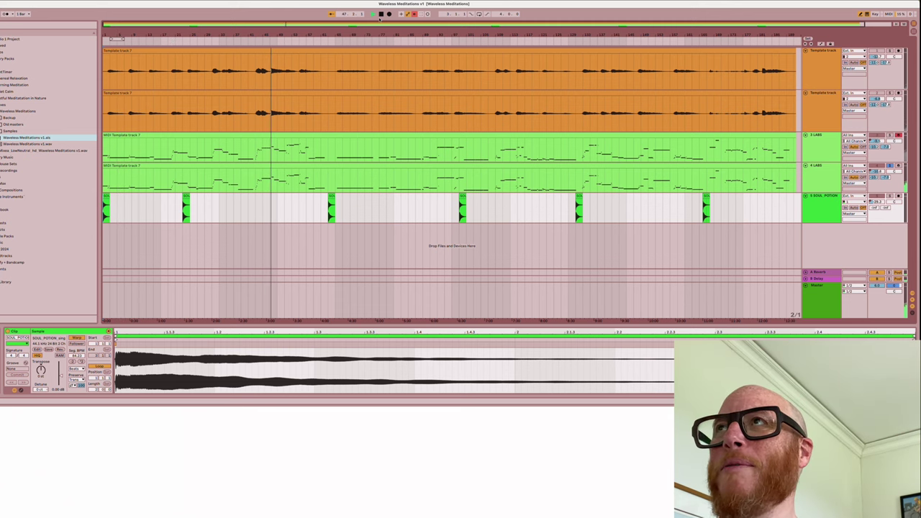
click(381, 14)
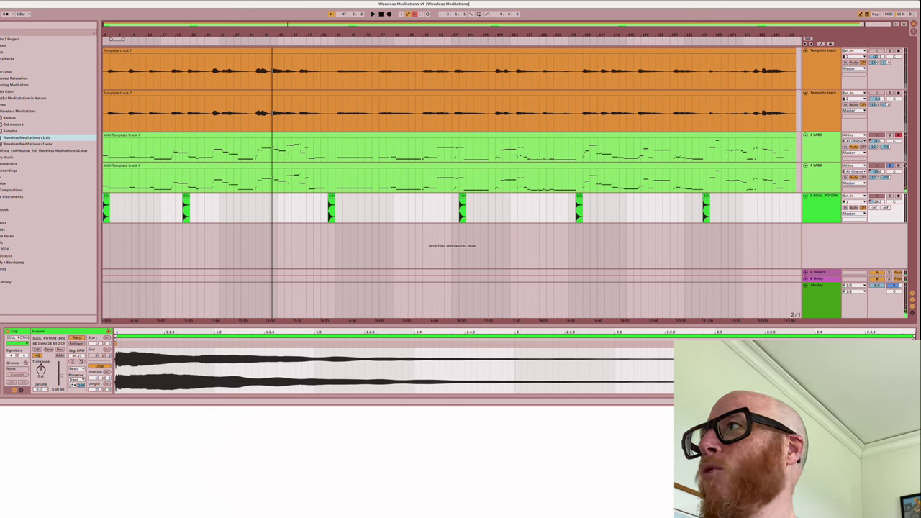
Unsolo track 4 LABS, play all tracks together from the start of the arrangement, and return the playhead to the beginning.
click(890, 165)
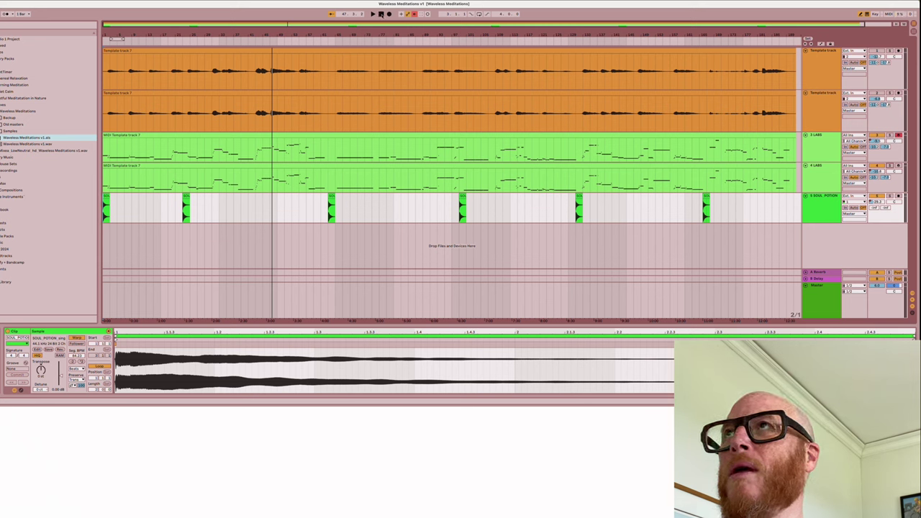
click(381, 14)
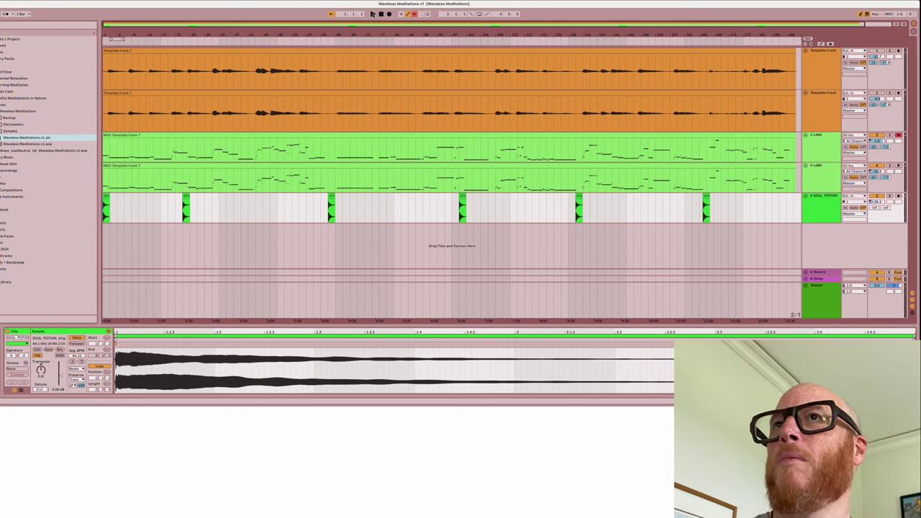
click(373, 14)
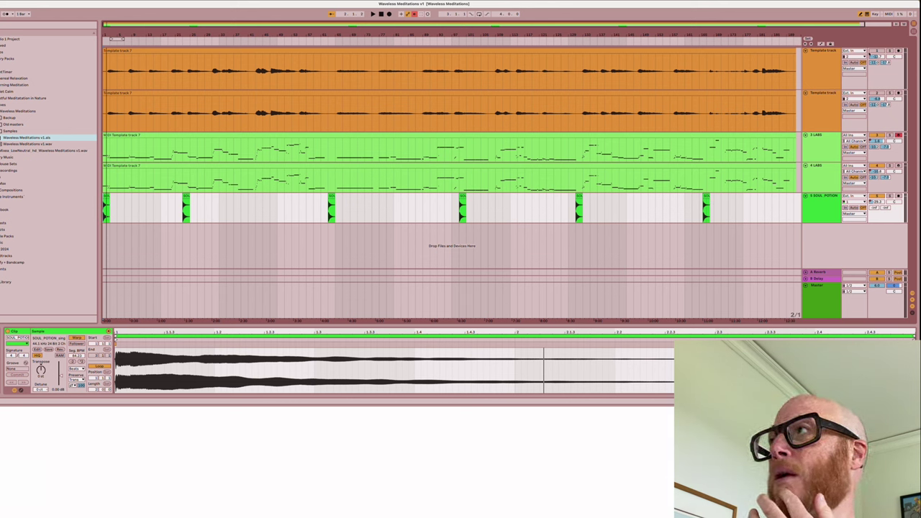
click(381, 14)
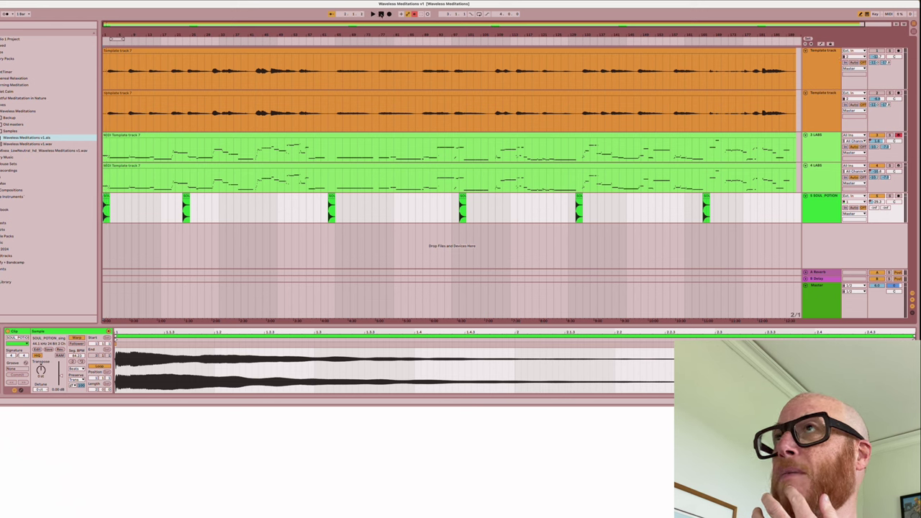
click(372, 14)
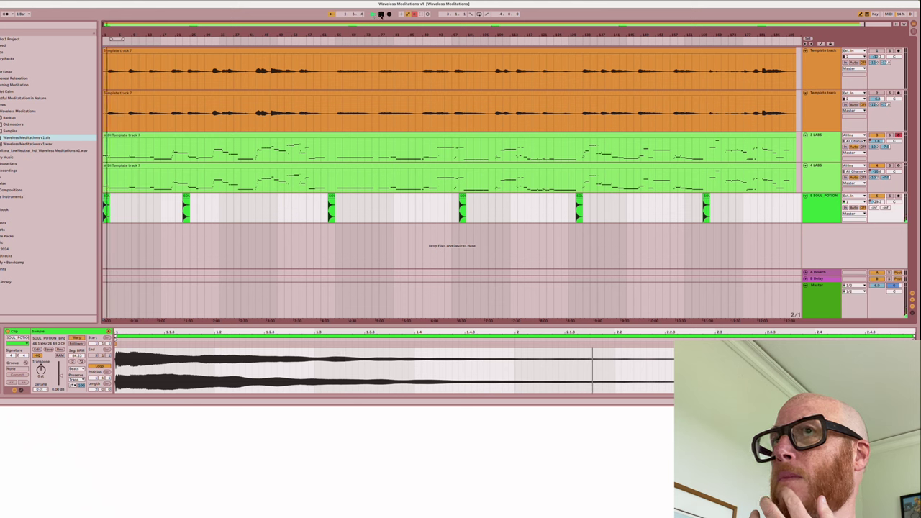
click(382, 14)
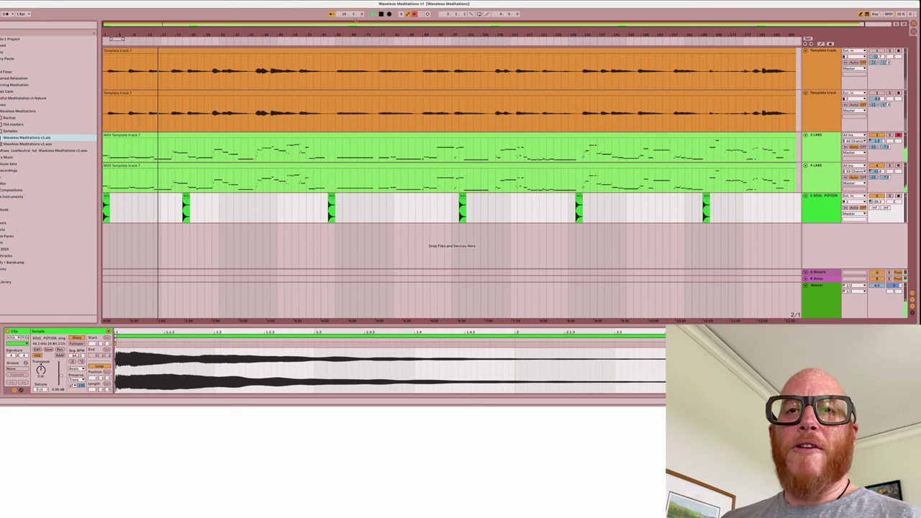
key(space)
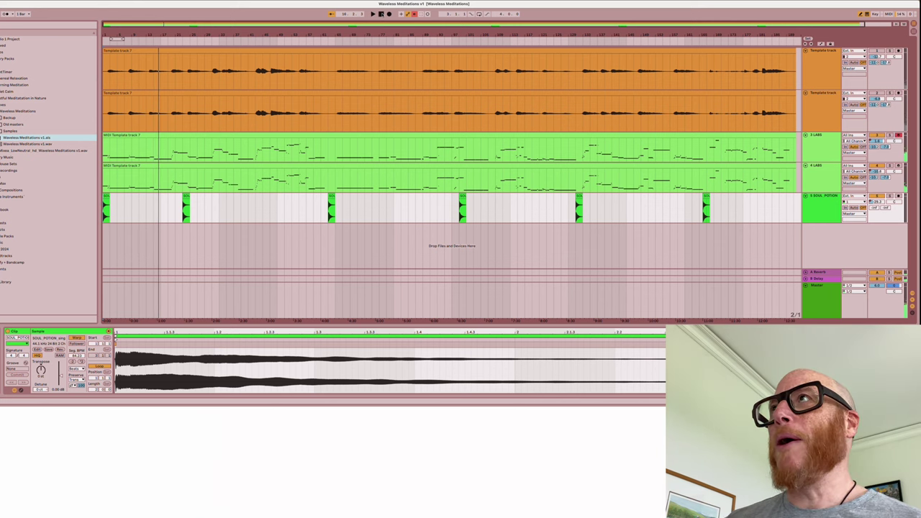
click(382, 14)
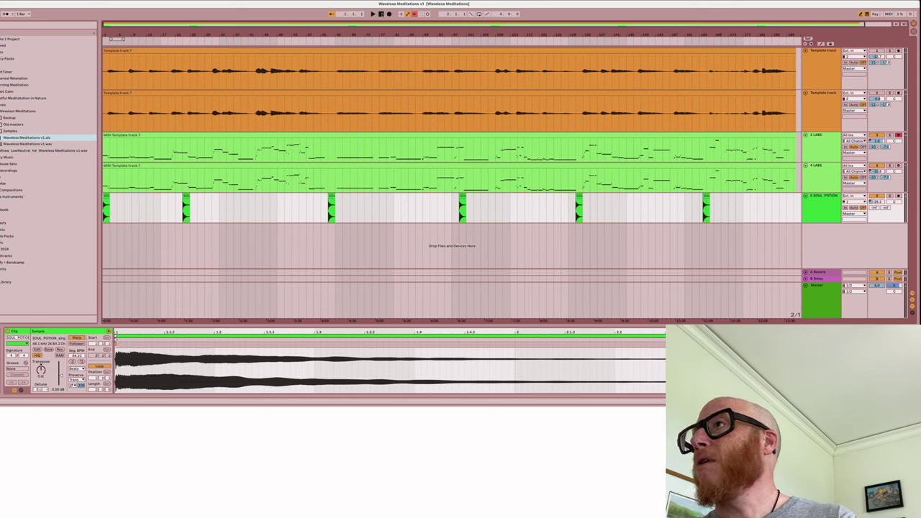
Show the automation envelopes on all arrangement tracks.
key(a)
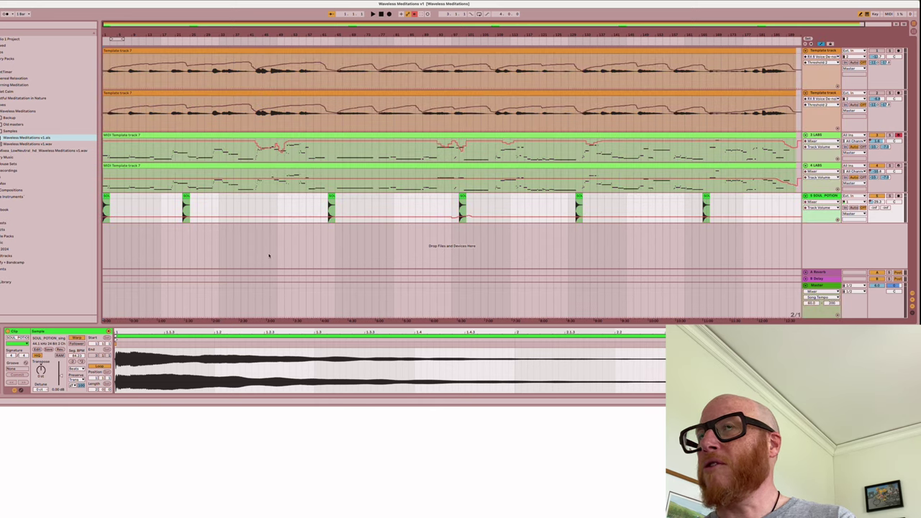